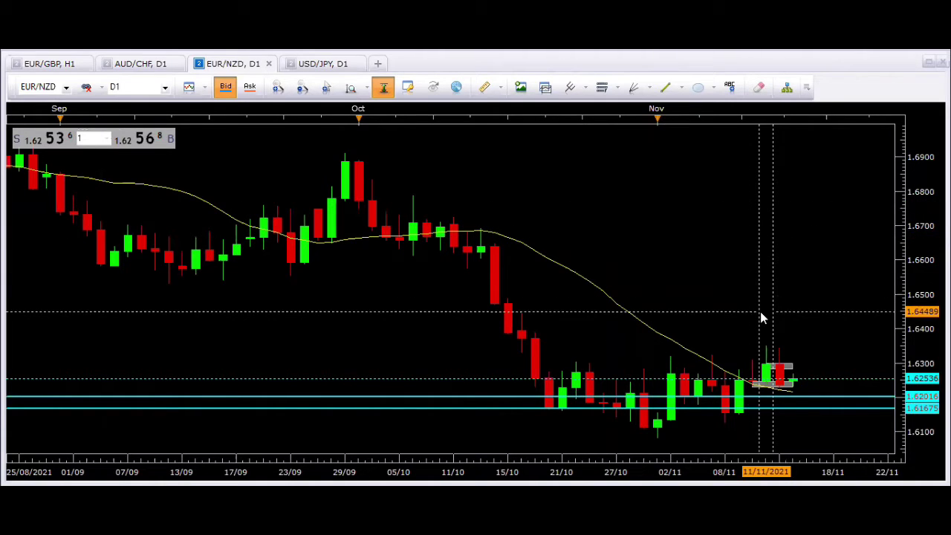
pyautogui.moveTo(744, 399); pyautogui.dragTo(637, 413)
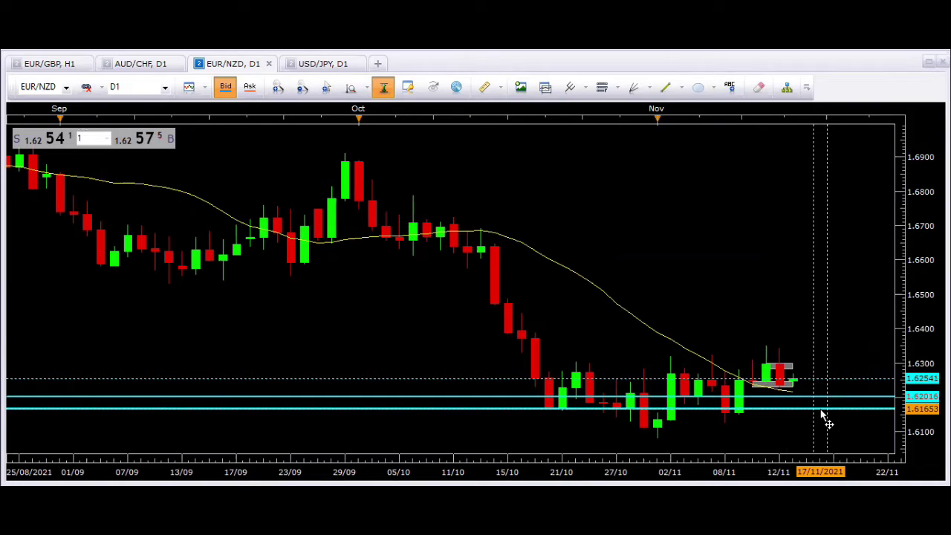
# - Switch the EUR/NZD chart to 1 Hour (H1) candles and zoom out
pyautogui.click(165, 88)
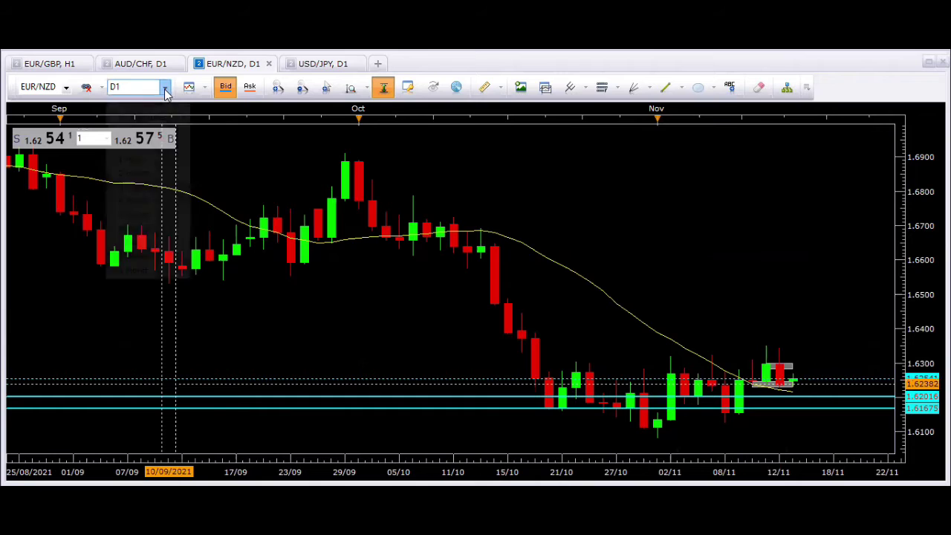
pyautogui.click(151, 159)
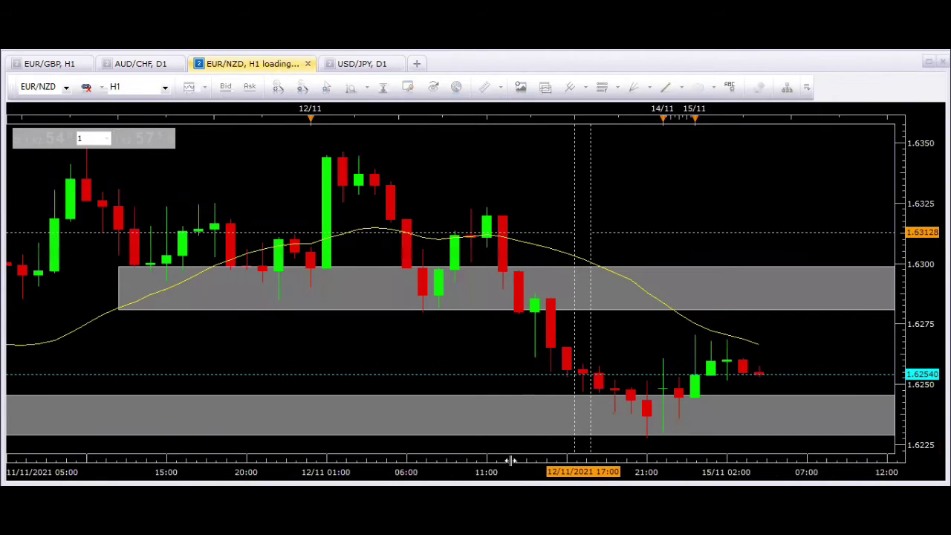
pyautogui.scroll(-2, 569, 448)
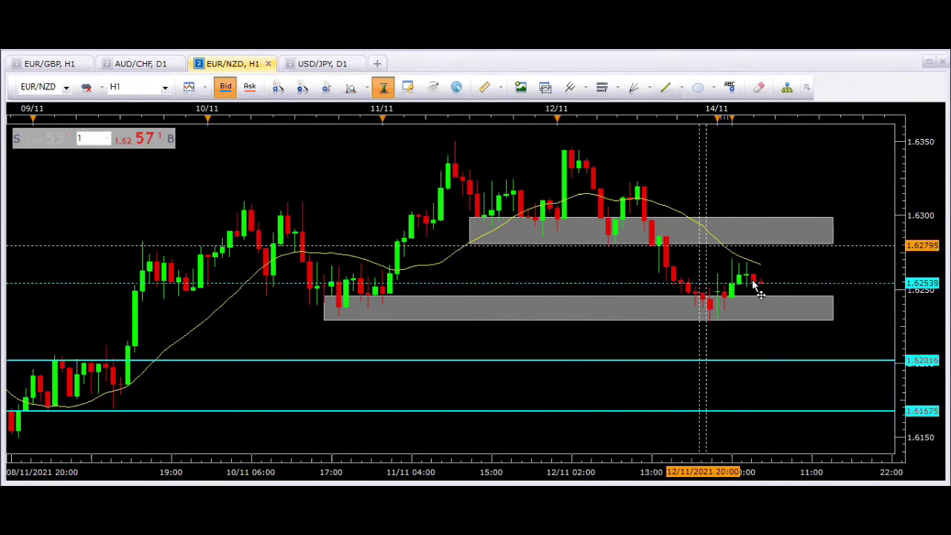
# - Sketch a freehand drop from the upper grey zone to the cyan support line, then erase it
pyautogui.moveTo(780, 227)
pyautogui.mouseDown()
pyautogui.moveTo(765, 233)
pyautogui.moveTo(788, 236)
pyautogui.moveTo(782, 227)
pyautogui.mouseUp()
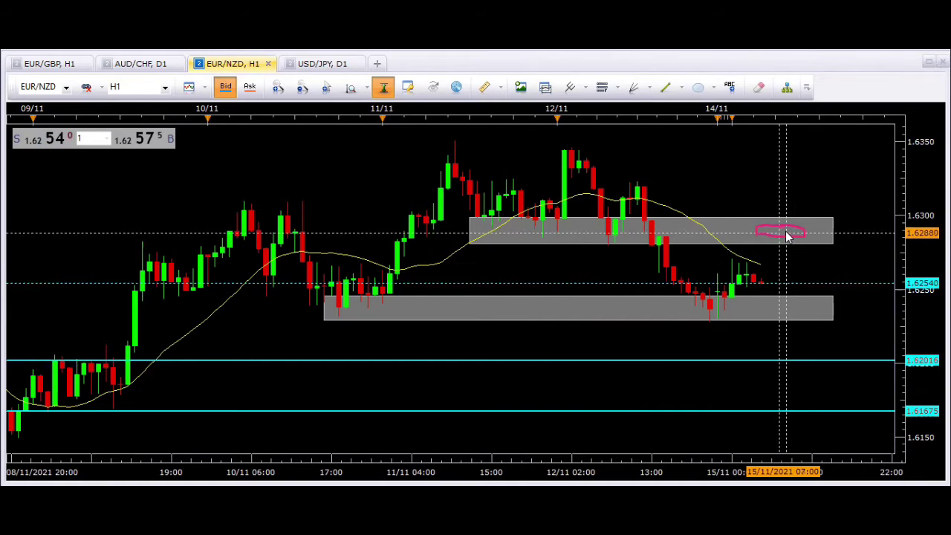
pyautogui.moveTo(785, 234); pyautogui.dragTo(789, 314)
pyautogui.click(796, 296)
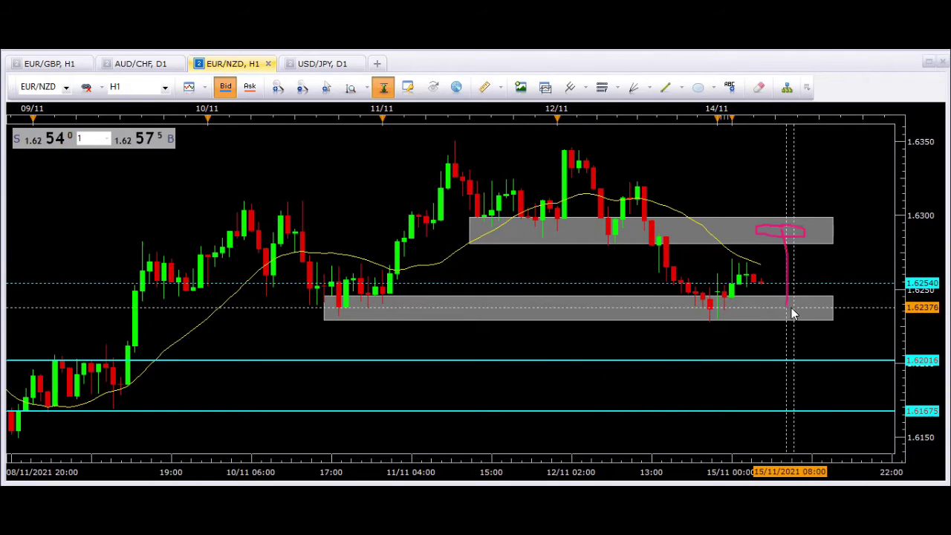
pyautogui.moveTo(791, 314); pyautogui.dragTo(790, 363)
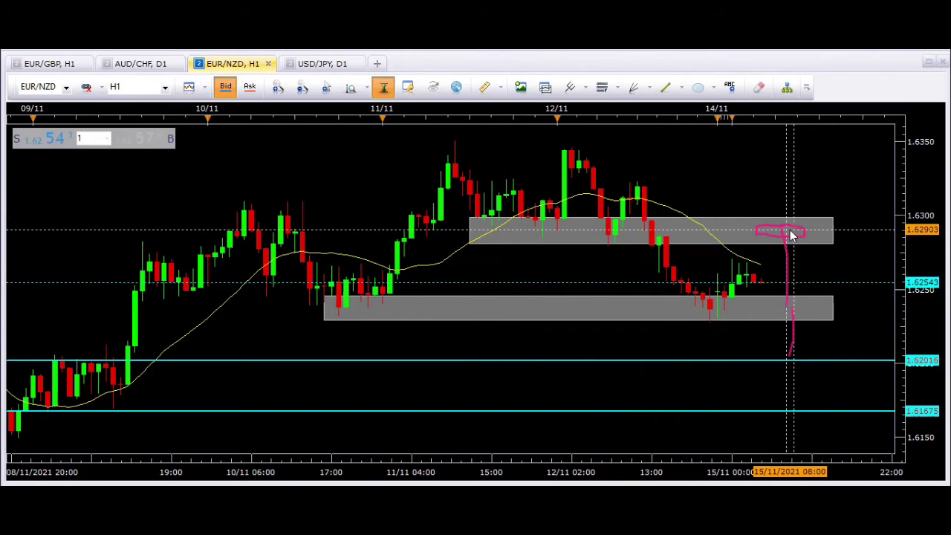
pyautogui.press('Escape')
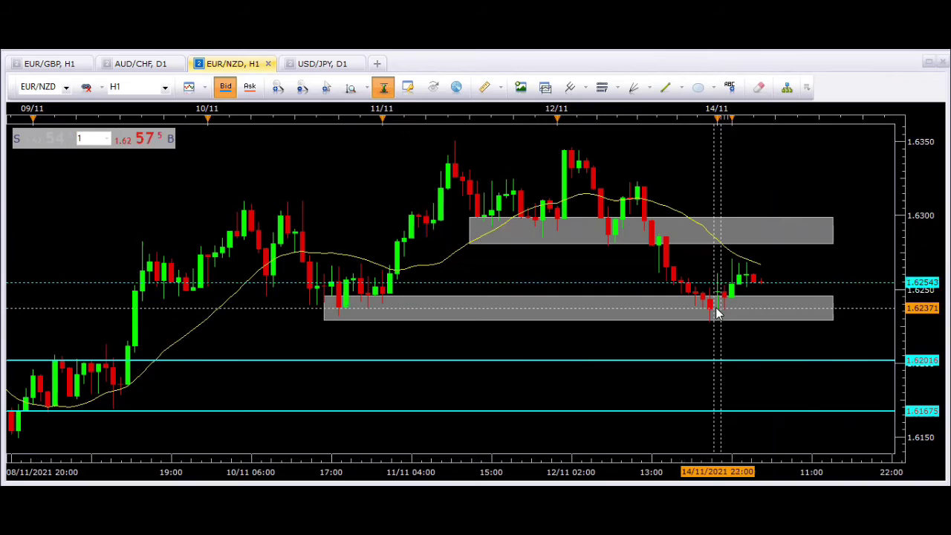
# - Sketch and undo a EUR/NZD dip below the lower zone, then bring up the USD/JPY D1 chart
pyautogui.moveTo(717, 313)
pyautogui.mouseDown()
pyautogui.moveTo(735, 349)
pyautogui.moveTo(778, 313)
pyautogui.mouseUp()
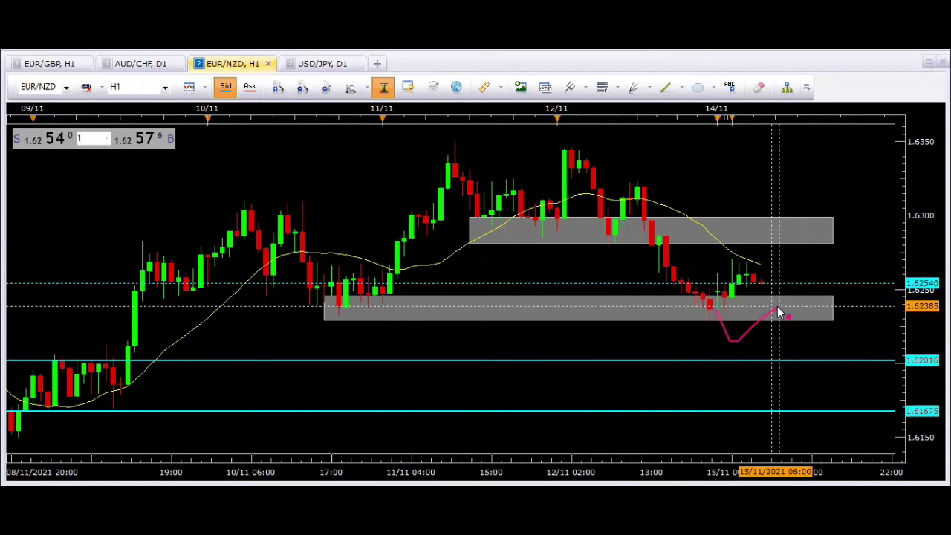
pyautogui.moveTo(778, 313); pyautogui.dragTo(787, 364)
pyautogui.moveTo(791, 399); pyautogui.dragTo(792, 414)
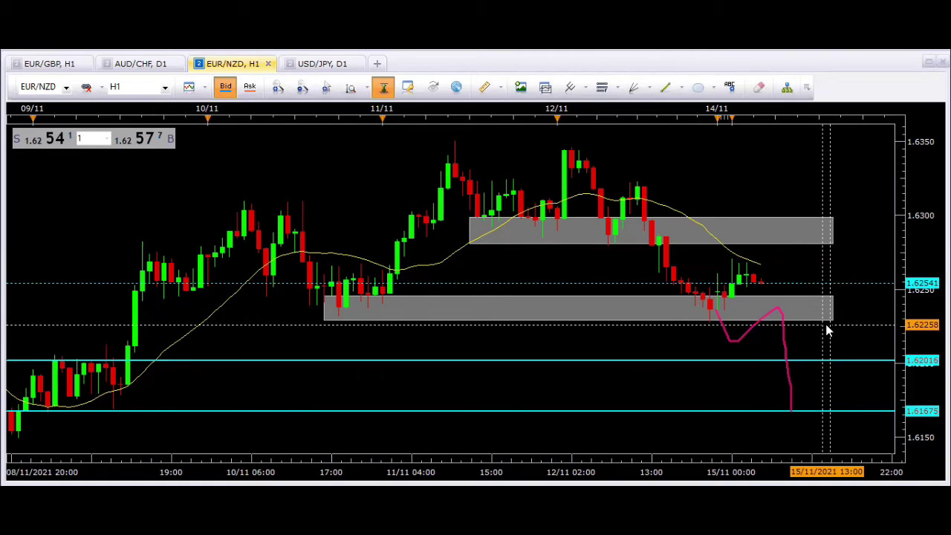
pyautogui.hotkey('ctrl', 'z')
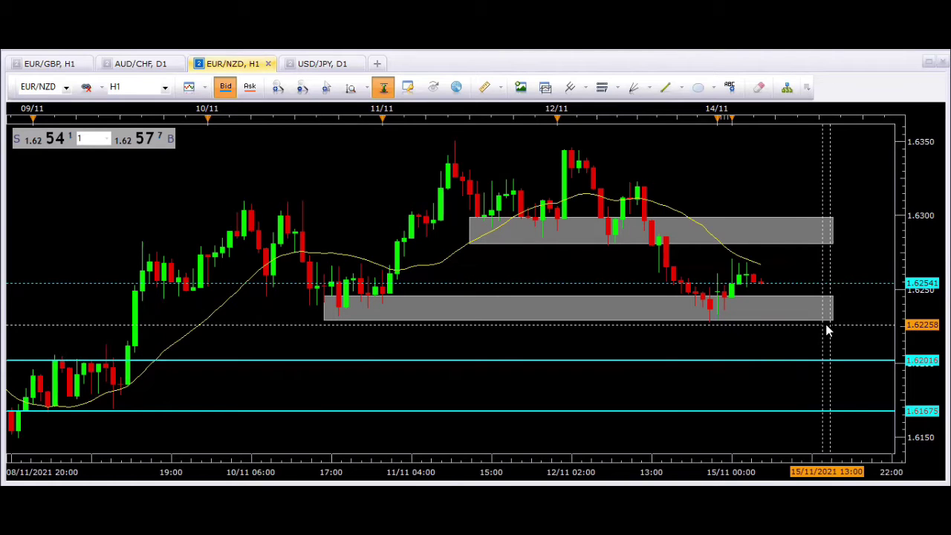
pyautogui.click(321, 65)
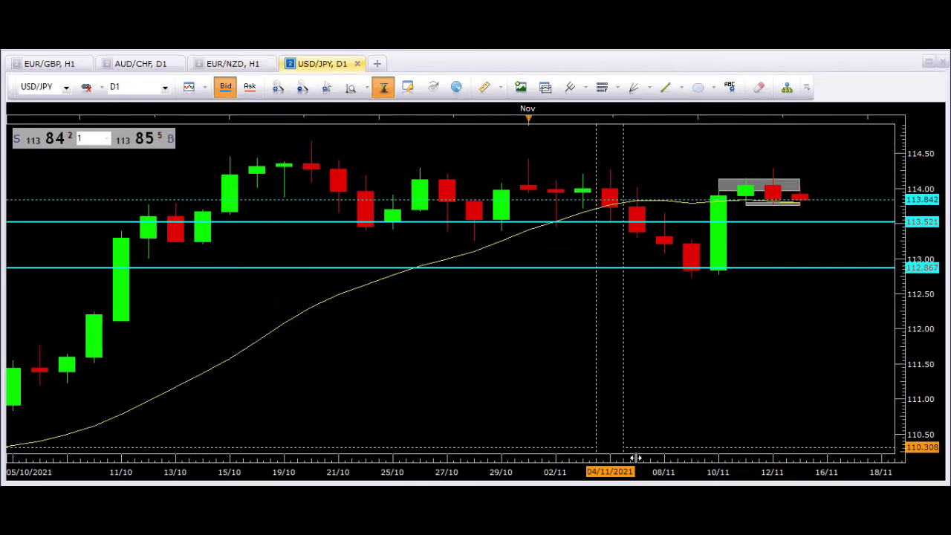
# - Nudge the lower USD/JPY cyan support line down and back to 112.867, adjusting the zoom
pyautogui.scroll(-3, 649, 454)
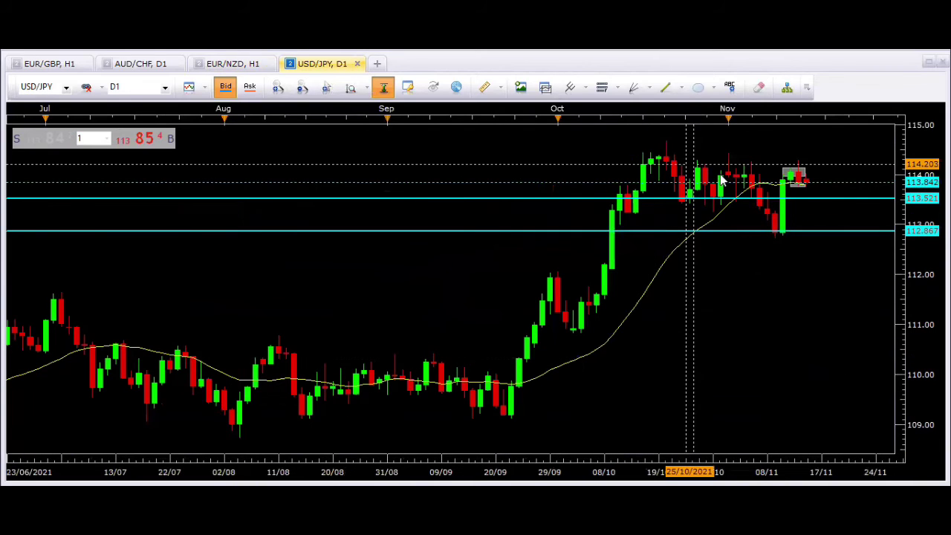
pyautogui.moveTo(778, 233); pyautogui.dragTo(778, 236)
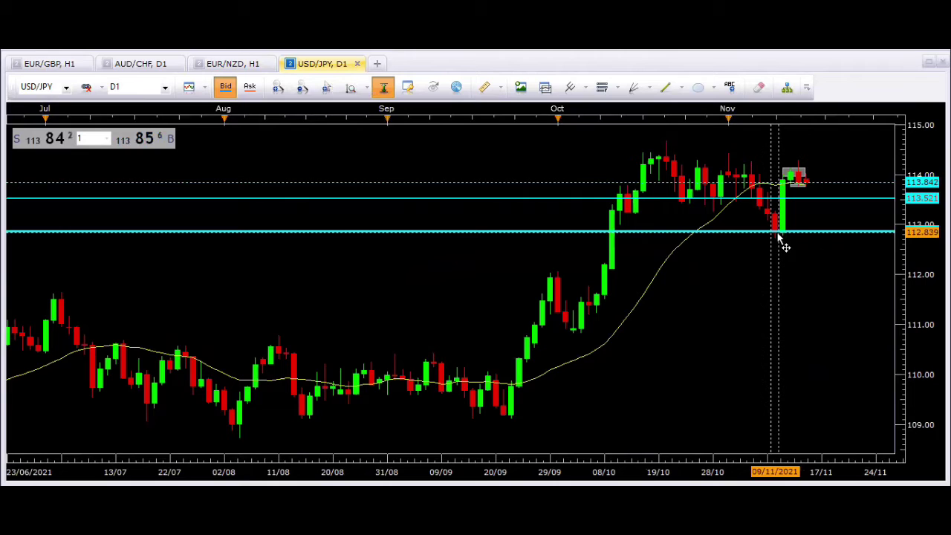
pyautogui.moveTo(778, 234); pyautogui.dragTo(778, 232)
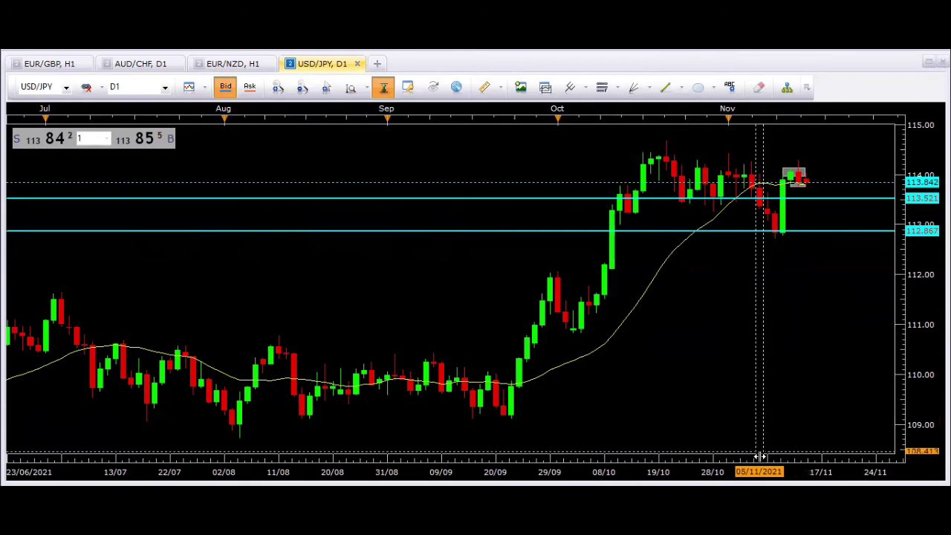
pyautogui.scroll(3, 701, 463)
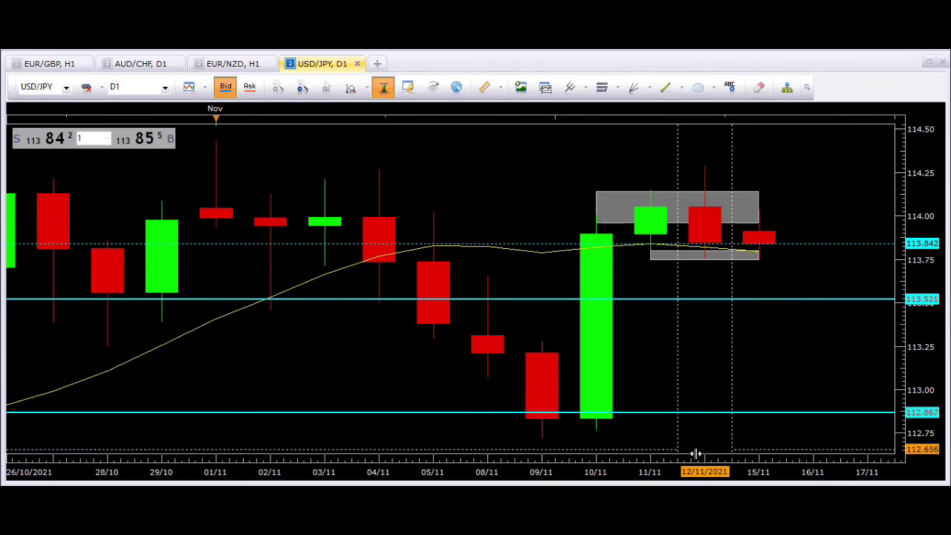
# - Switch USD/JPY to 1 Hour candles and compress the time axis to show more history
pyautogui.click(164, 87)
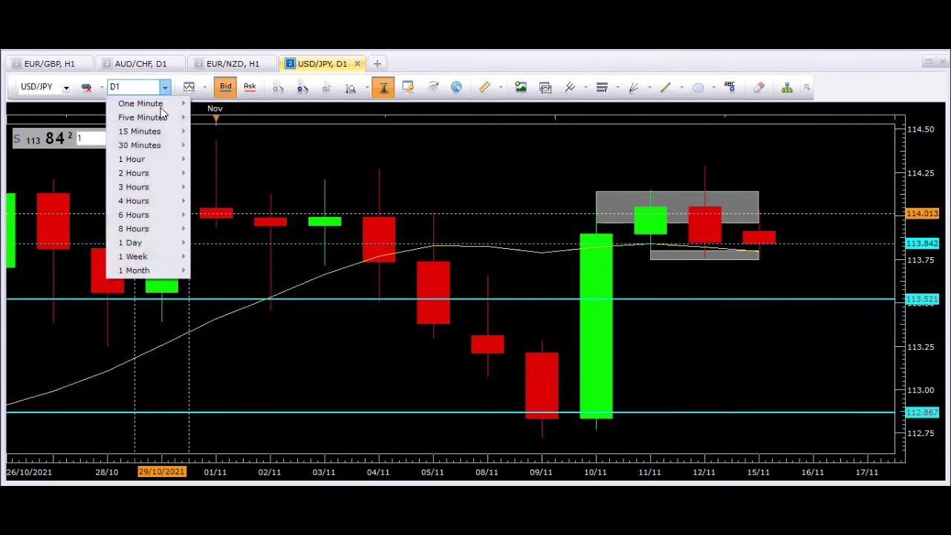
pyautogui.moveTo(153, 160)
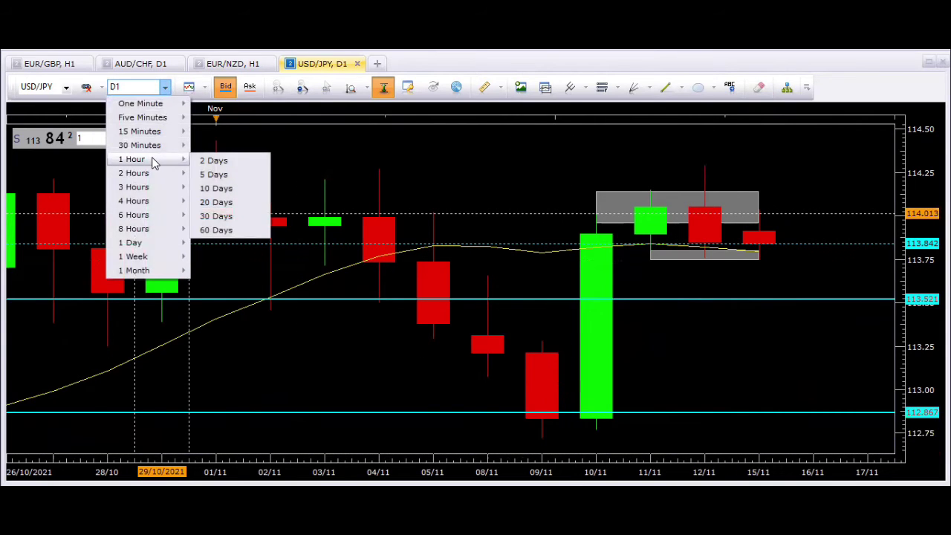
pyautogui.click(258, 200)
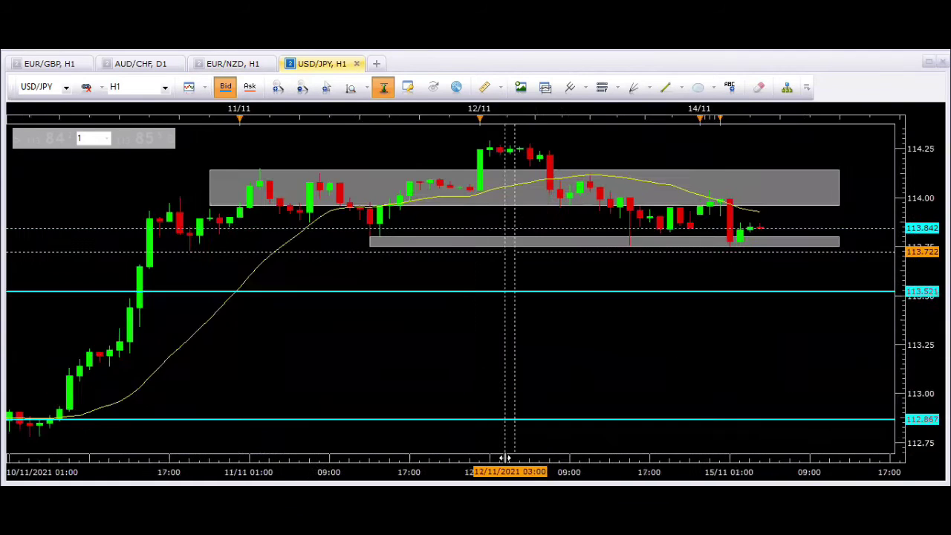
pyautogui.moveTo(504, 458); pyautogui.dragTo(484, 457)
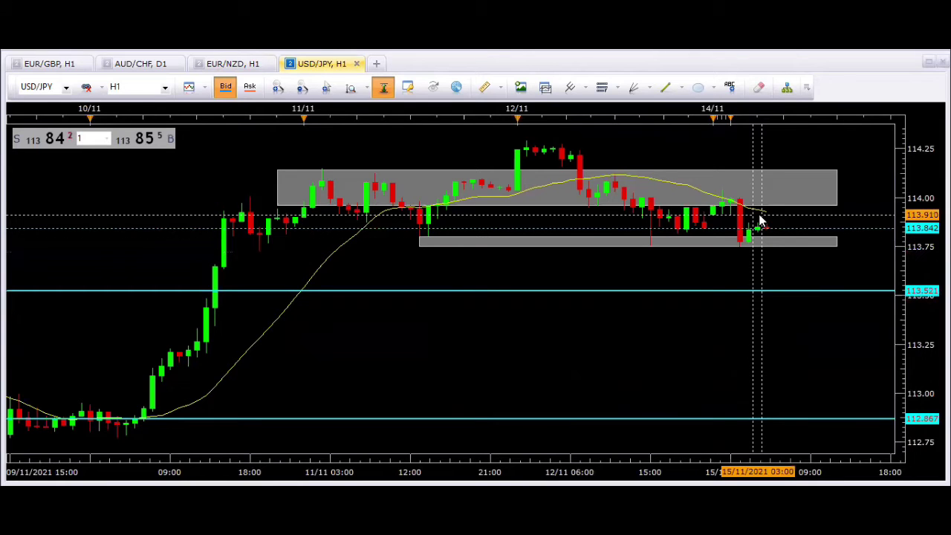
# - Sketch a drop from the upper grey zone toward the 113.521 cyan line, then undo it
pyautogui.moveTo(789, 187)
pyautogui.mouseDown()
pyautogui.moveTo(765, 199)
pyautogui.moveTo(821, 196)
pyautogui.moveTo(783, 191)
pyautogui.mouseUp()
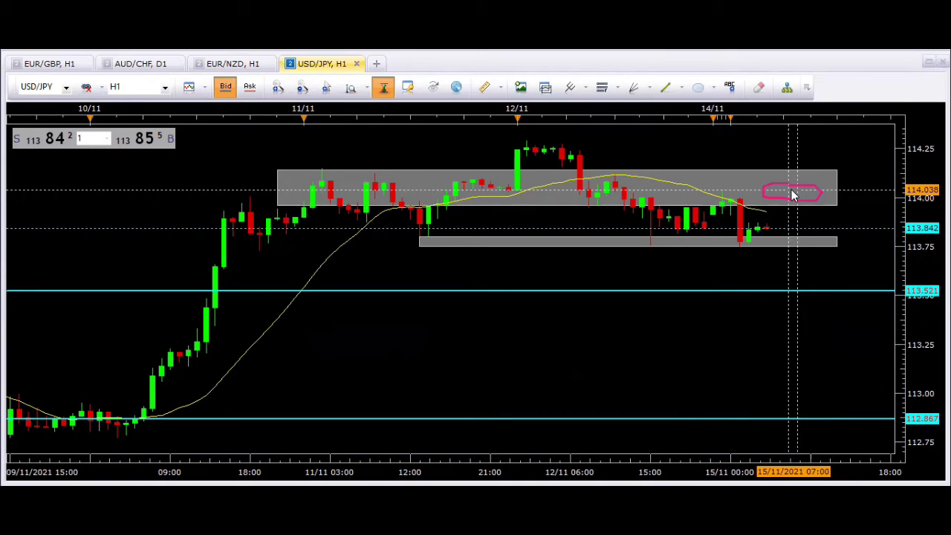
pyautogui.moveTo(793, 195); pyautogui.dragTo(800, 246)
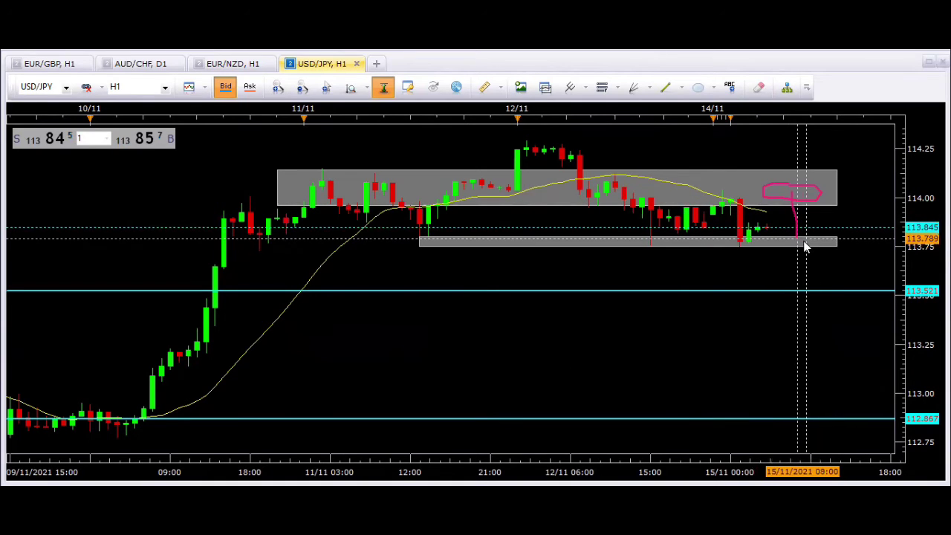
pyautogui.moveTo(804, 247); pyautogui.dragTo(810, 291)
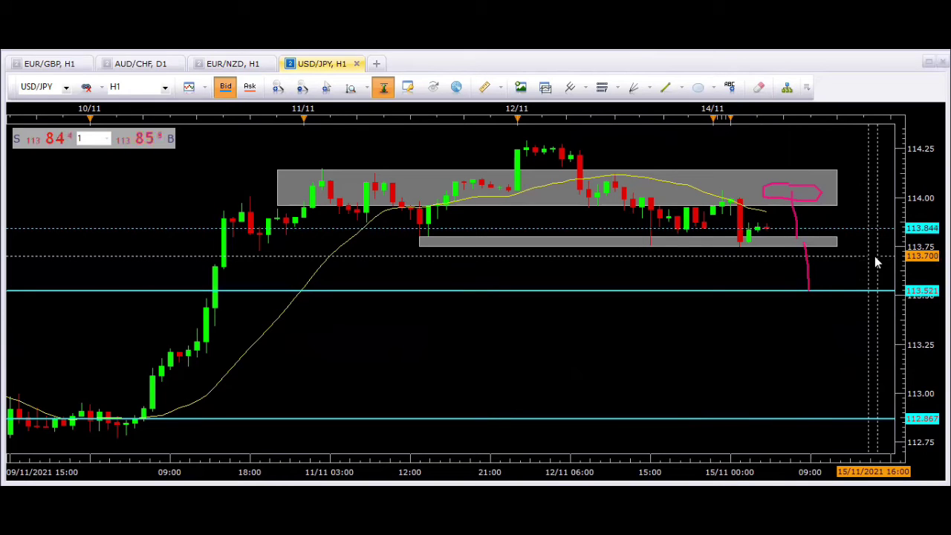
pyautogui.hotkey('ctrl', 'z')
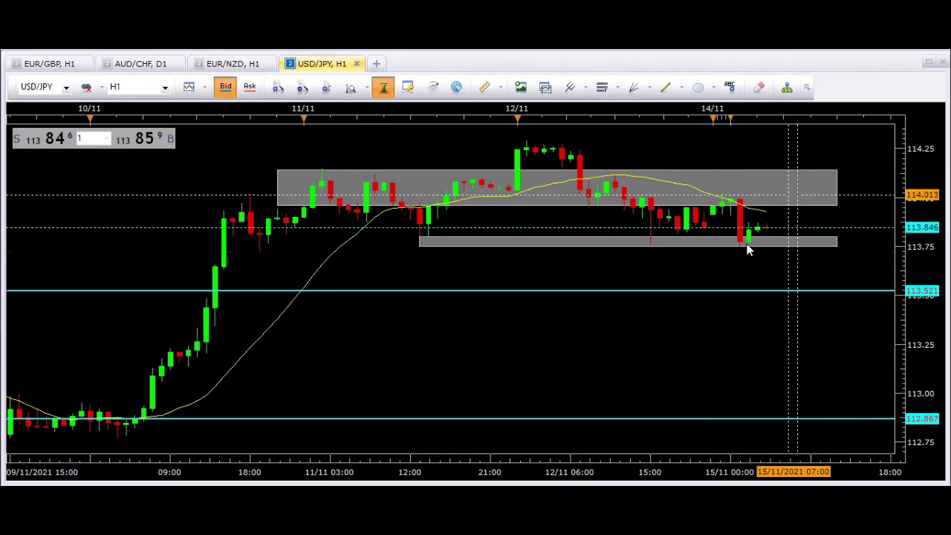
# - Freehand-draw a USD/JPY path from the latest candles, falling past 113.52 toward the lower cyan line
pyautogui.moveTo(747, 248)
pyautogui.mouseDown()
pyautogui.moveTo(756, 270)
pyautogui.moveTo(790, 246)
pyautogui.moveTo(796, 292)
pyautogui.mouseUp()
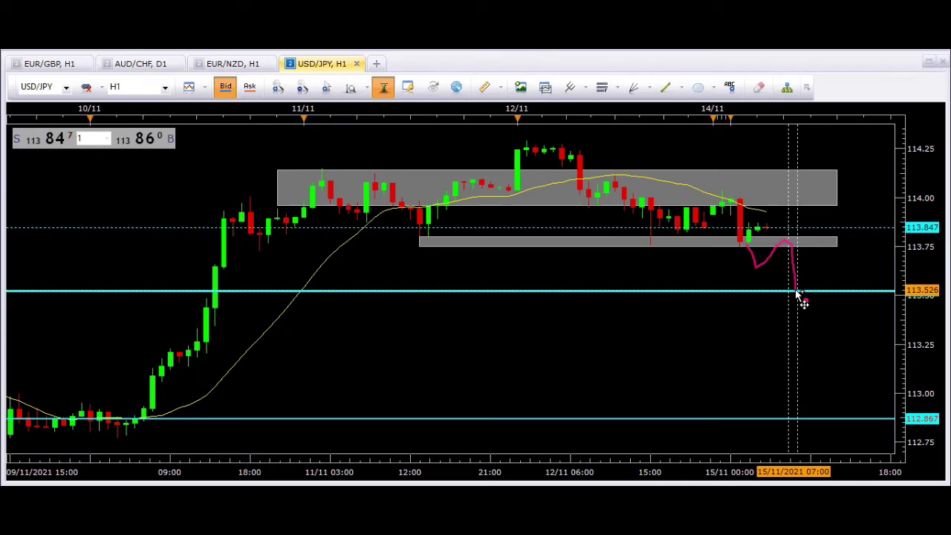
pyautogui.moveTo(796, 293); pyautogui.dragTo(791, 429)
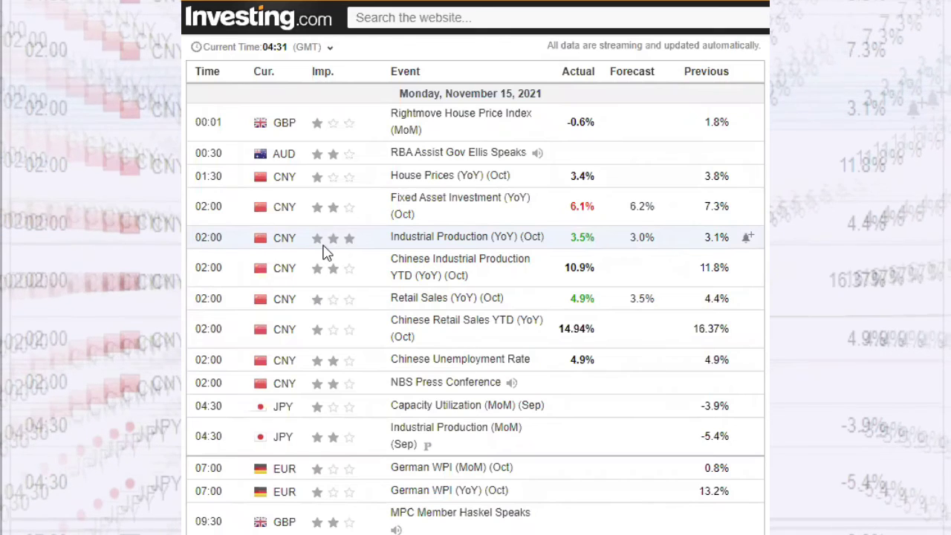
# - Check the importance stars and scroll the November 15, 2021 calendar to the 16:30 US bill auctions
pyautogui.moveTo(324, 253)
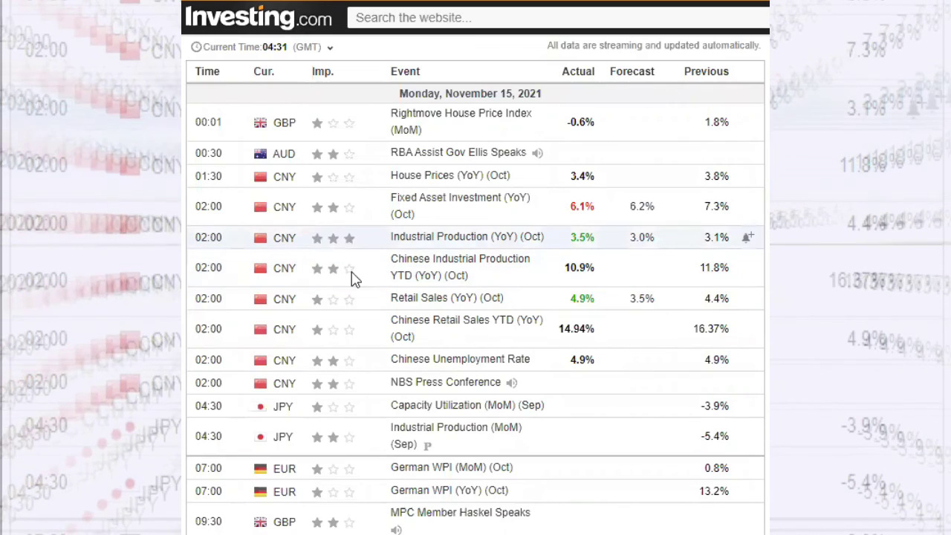
pyautogui.scroll(-1, 354, 276)
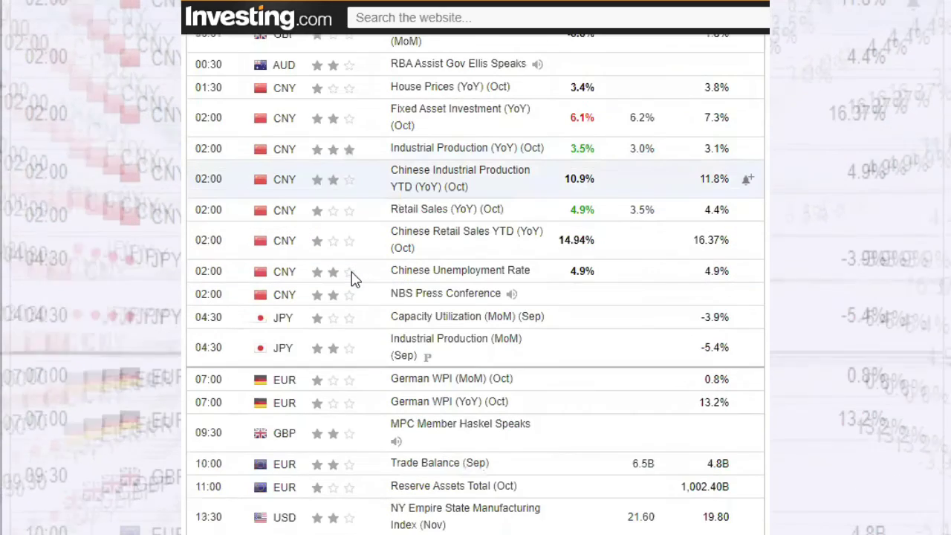
pyautogui.scroll(-2, 354, 277)
pyautogui.scroll(-1, 352, 278)
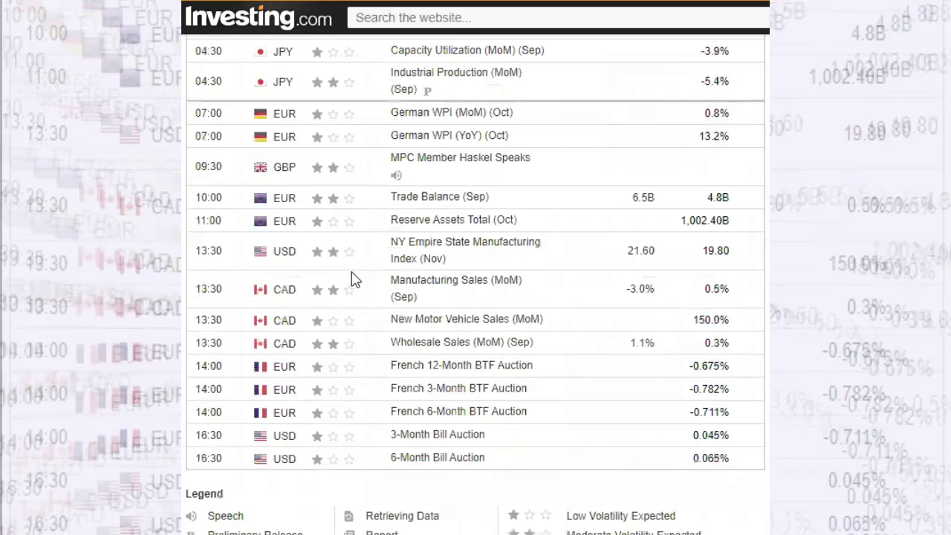